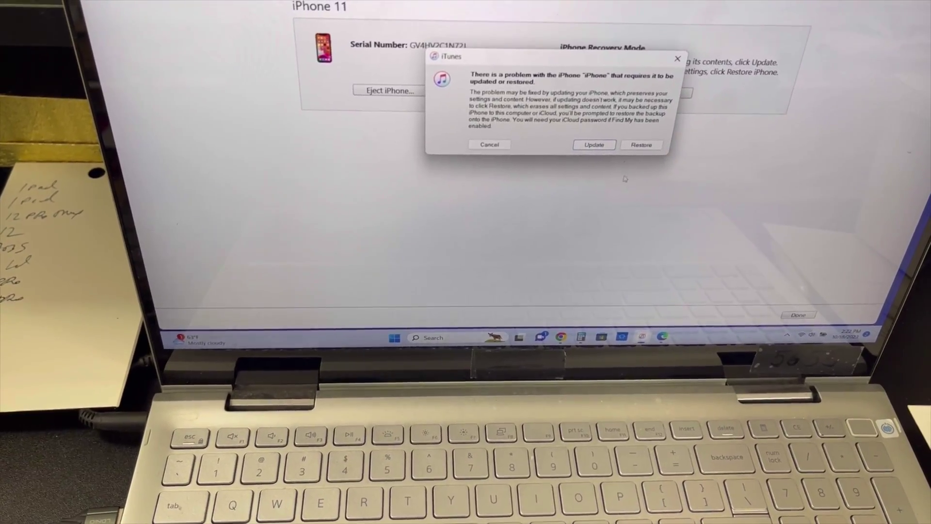
# Step: Start a factory restore of the iPhone 11 and confirm Restore and Update
pyautogui.click(638, 165)
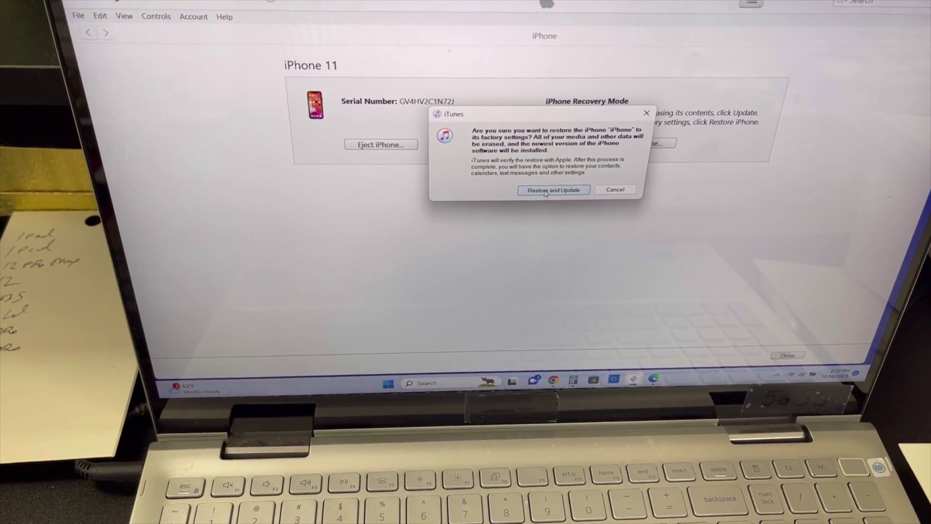
pyautogui.click(543, 186)
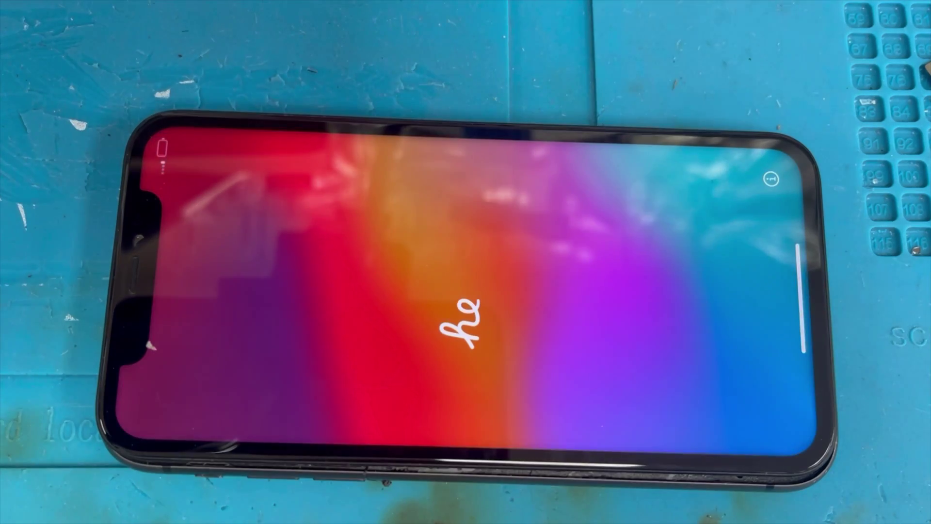
pyautogui.moveTo(807, 313); pyautogui.dragTo(509, 313)
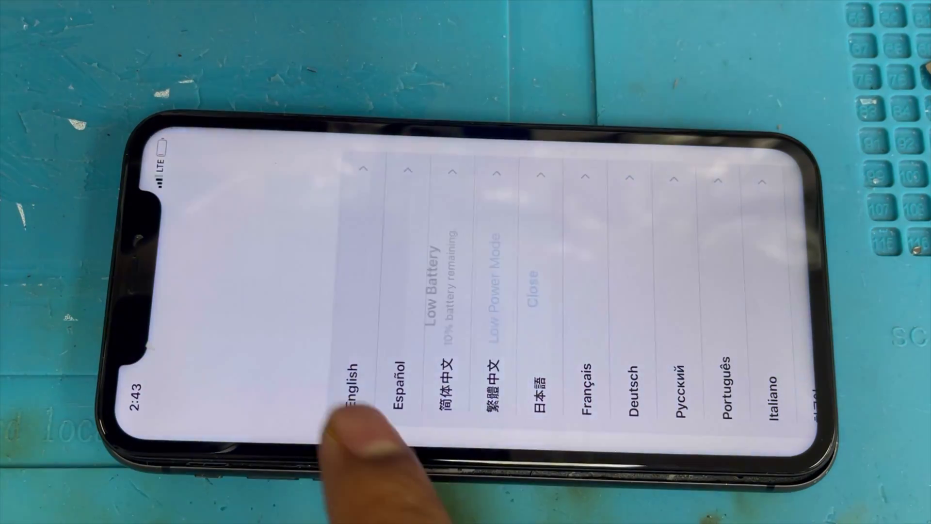